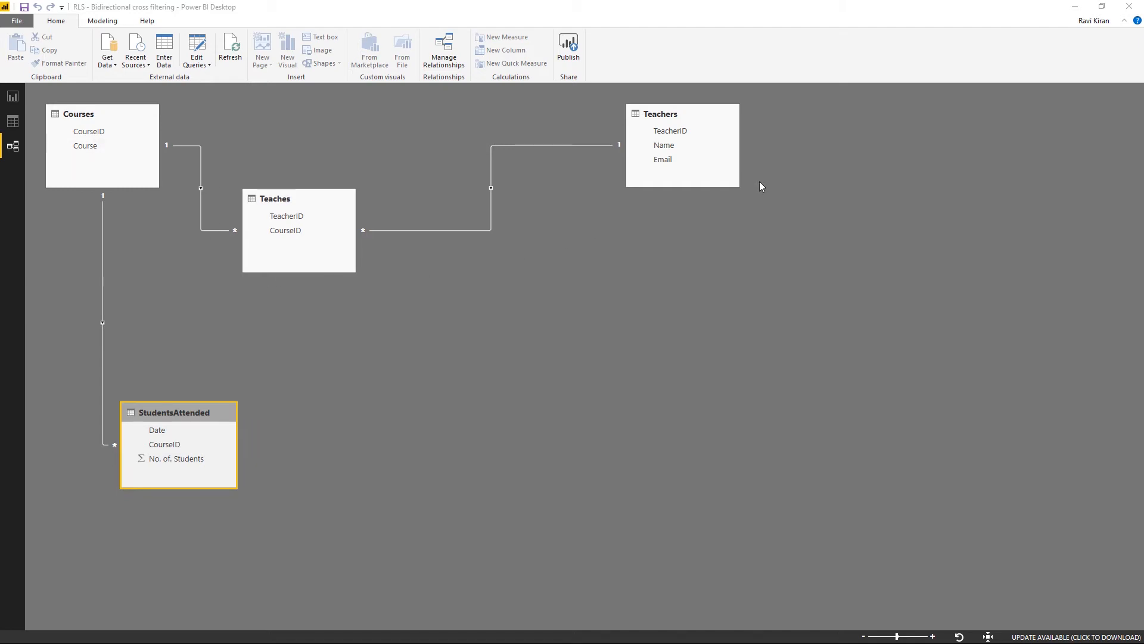
{"action": "left_click", "coordinate": [667, 161]}
{"action": "left_click", "coordinate": [667, 169]}
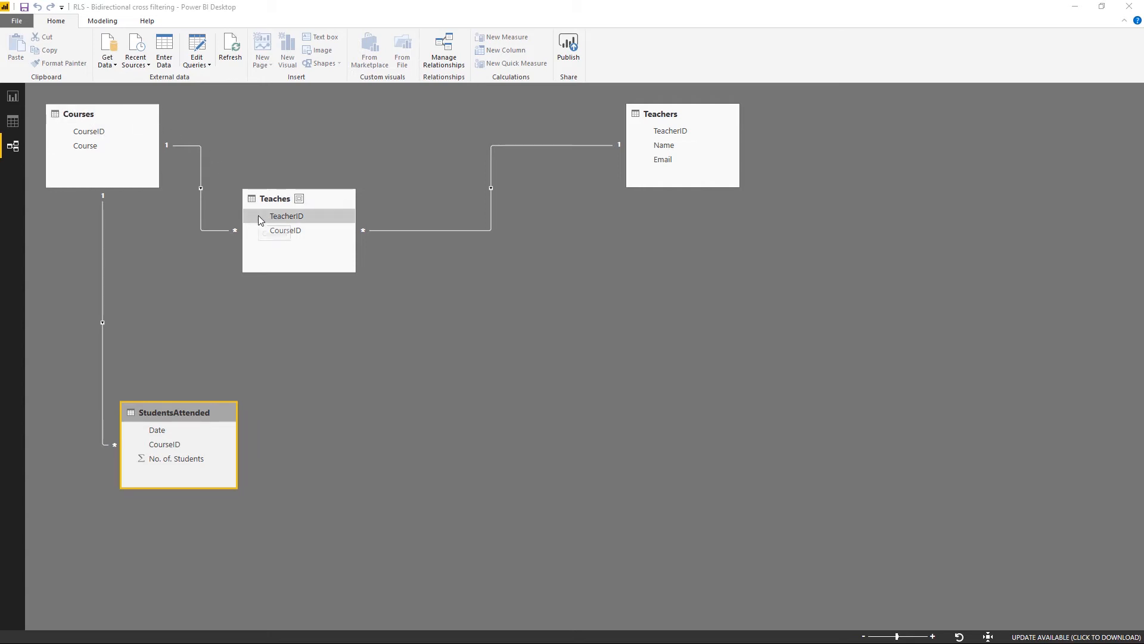
{"action": "left_click_drag", "start_coordinate": [259, 217], "coordinate": [98, 134]}
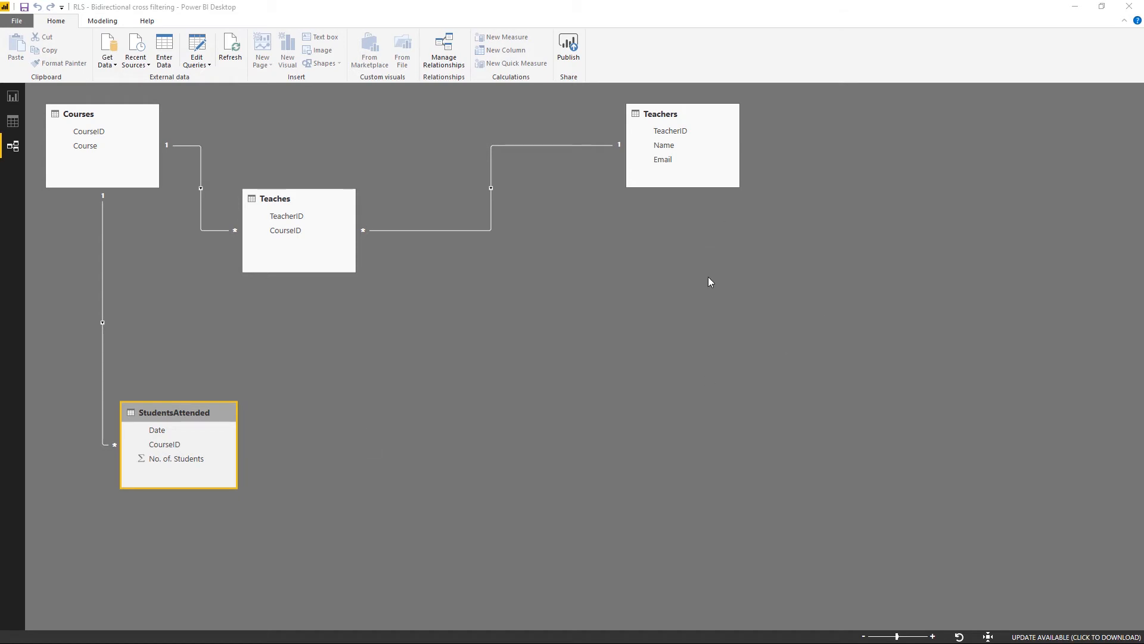
Open role management from the report view and create a role named Teacher
{"action": "left_click", "coordinate": [14, 96]}
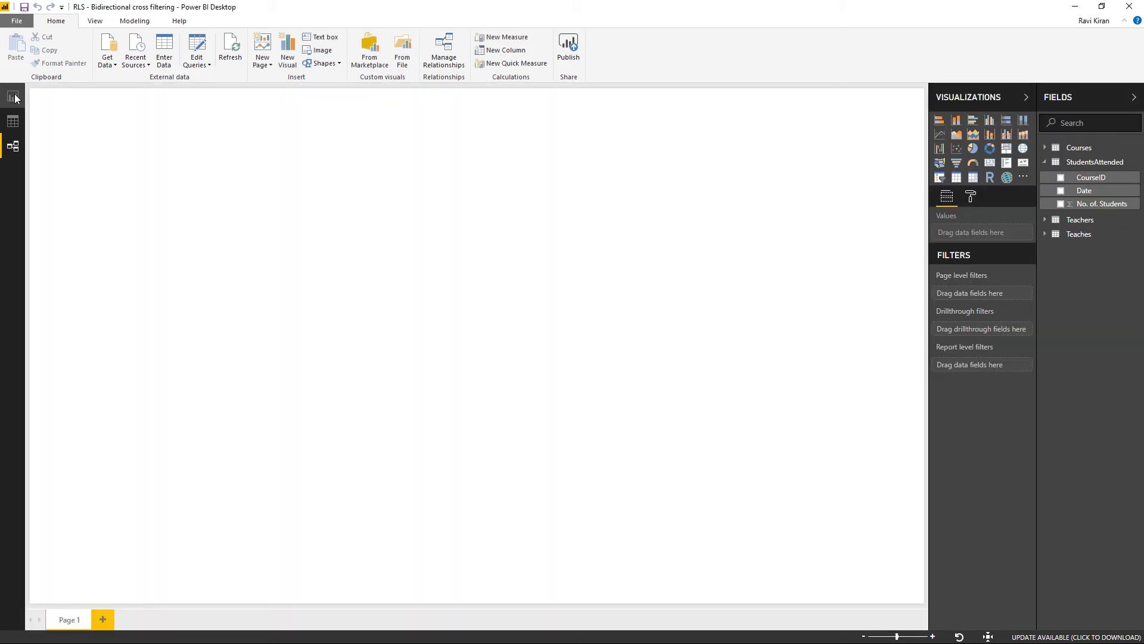
{"action": "left_click", "coordinate": [136, 21]}
{"action": "left_click", "coordinate": [468, 57]}
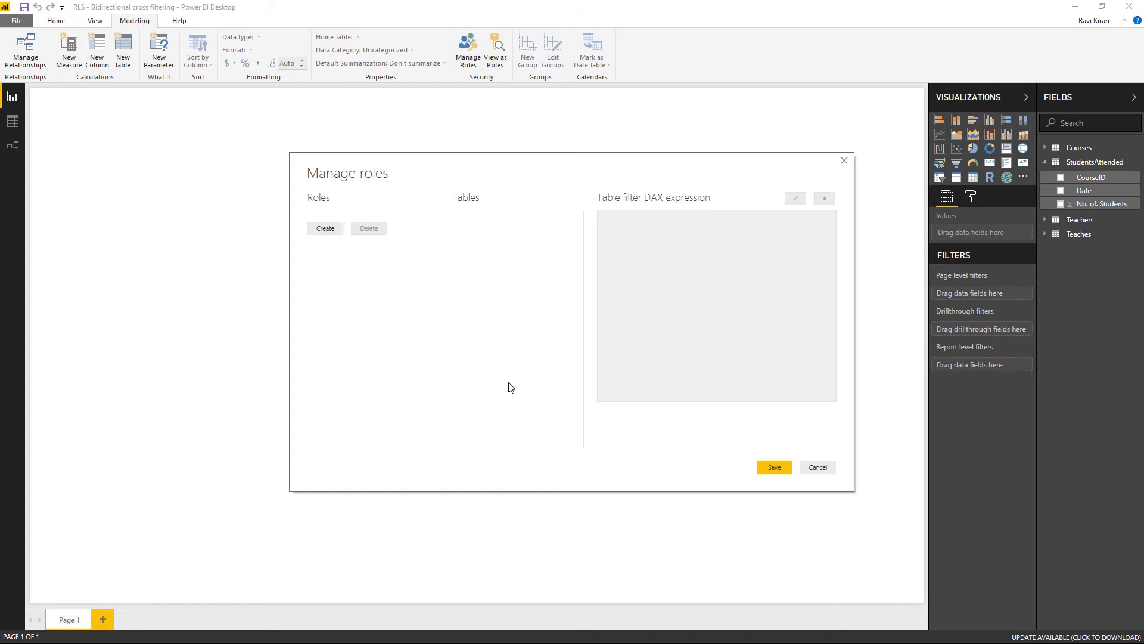
{"action": "left_click", "coordinate": [327, 230]}
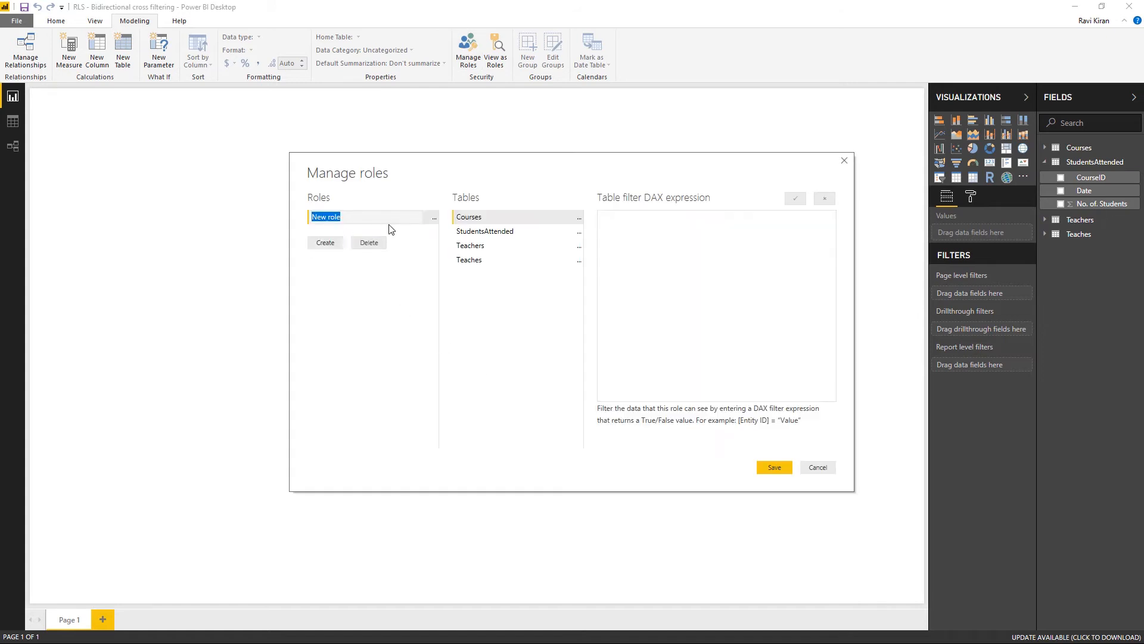
{"action": "type", "text": "Teac"}
{"action": "key", "text": "BackSpace"}
{"action": "type", "text": "cher"}
{"action": "left_click", "coordinate": [468, 315]}
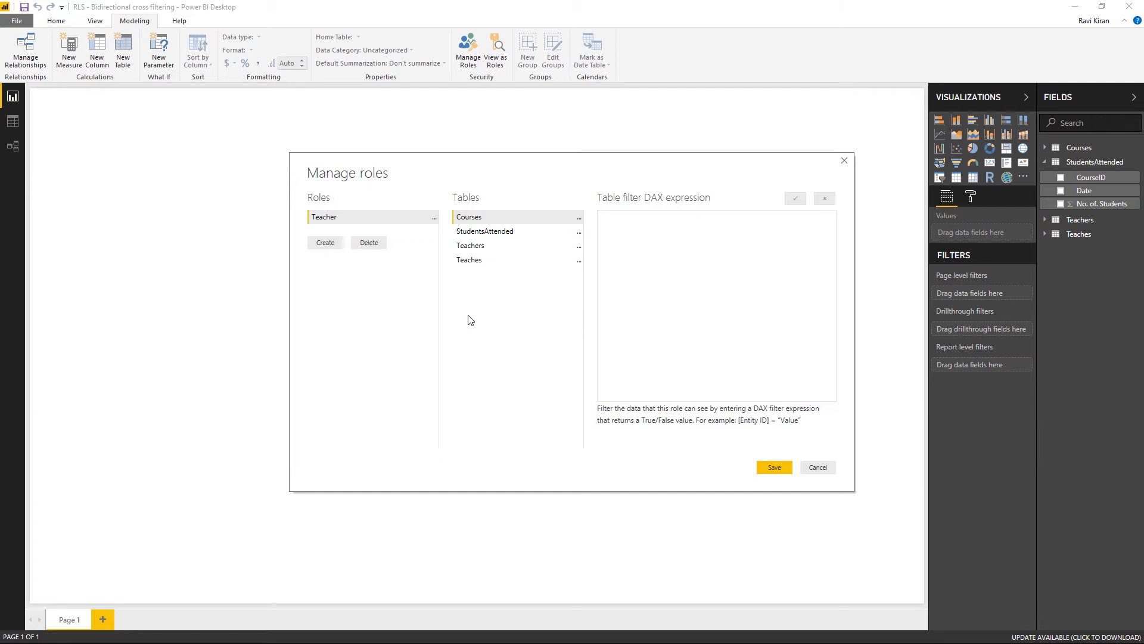
Begin the Courses table filter expression with FILTER( 'Teaches', RELATED(Teachers[Email])
{"action": "left_click", "coordinate": [635, 249]}
{"action": "type", "text": "FILTER"}
{"action": "type", "text": "( "}
{"action": "type", "text": "'Teache"}
{"action": "type", "text": "s"}
{"action": "type", "text": ", RE"}
{"action": "type", "text": "LA"}
{"action": "type", "text": "TED"}
{"action": "type", "text": "(Teac"}
{"action": "type", "text": "her"}
{"action": "type", "text": "s"}
{"action": "type", "text": "[]"}
{"action": "type", "text": "Email"}
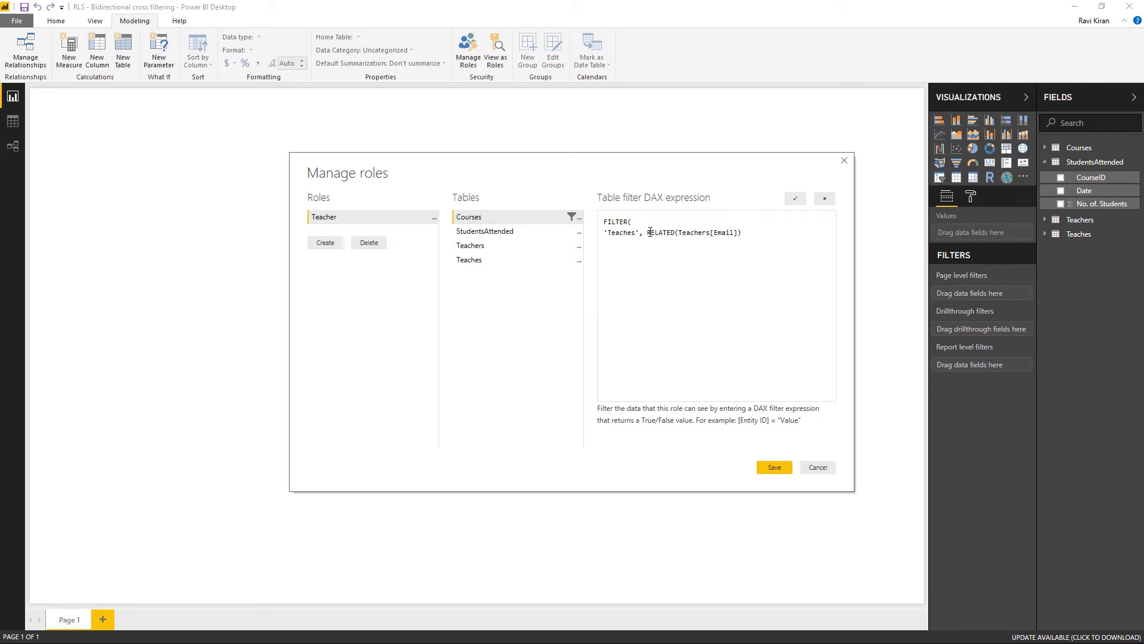
Complete the FILTER condition by comparing the related e-mail with USERPRINCIPALNAME() and closing the function
{"action": "type", "text": " = USER"}
{"action": "type", "text": "PRINCIPAL"}
{"action": "type", "text": "NAME()"}
{"action": "type", "text": ")"}
{"action": "key", "text": "ctrl+a"}
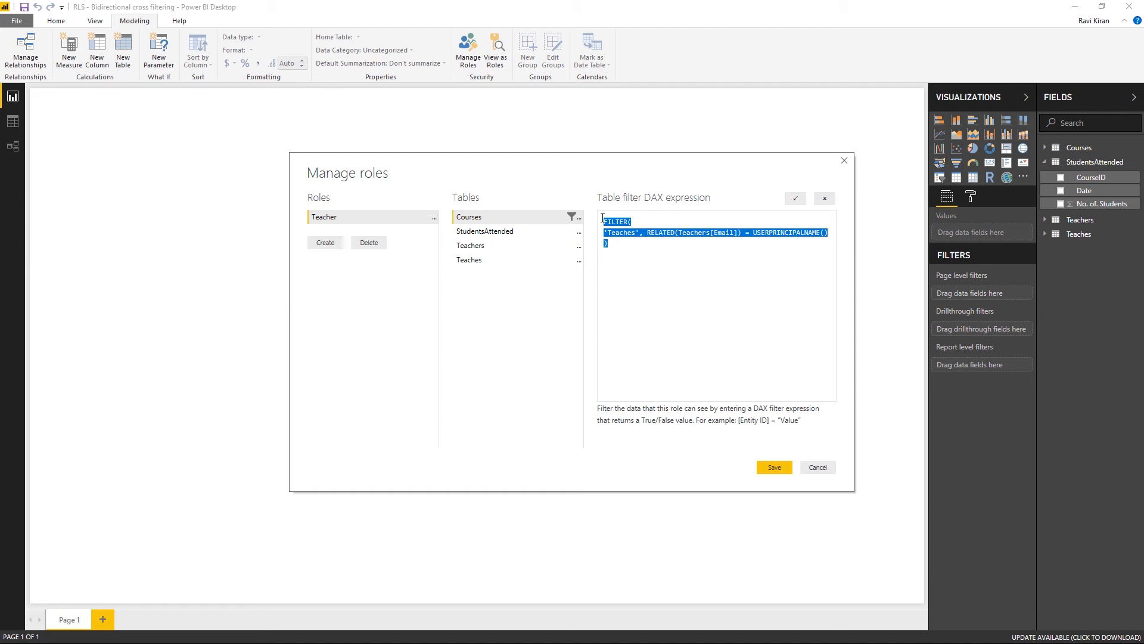
{"action": "left_click", "coordinate": [602, 218]}
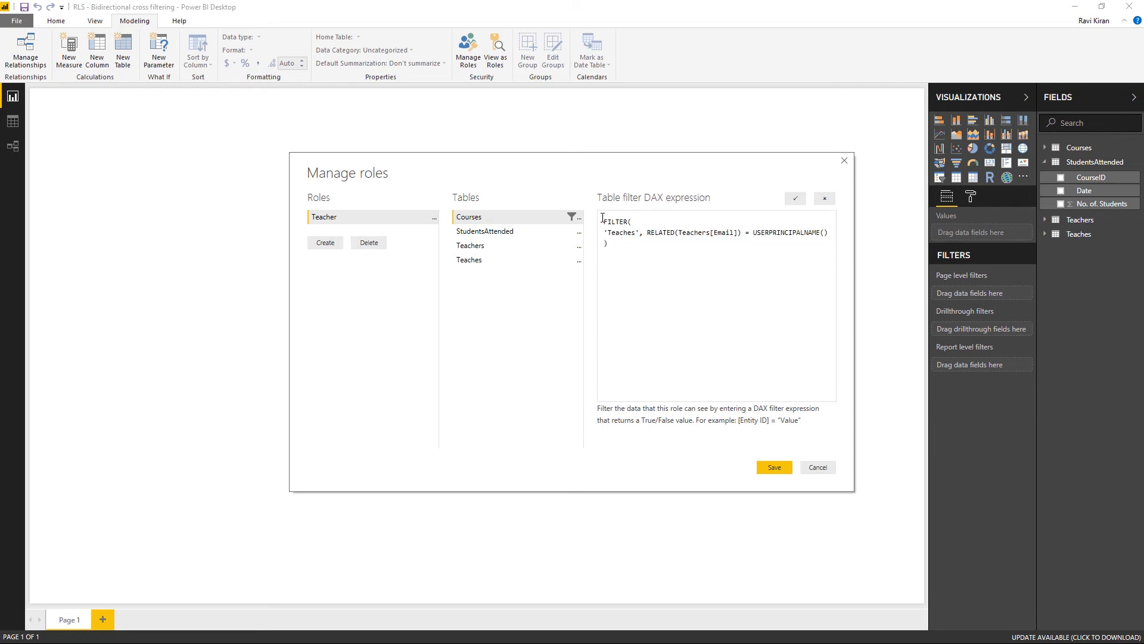
Wrap the FILTER expression in SELECTCOLUMNS, returning [CourseID] under the column name "CourseID"
{"action": "left_click", "coordinate": [609, 222]}
{"action": "type", "text": "SELECTCOLUMNS("}
{"action": "left_click", "coordinate": [635, 247]}
{"action": "type", "text": "Cour"}
{"action": "type", "text": "seID"}
{"action": "type", "text": "\""}
{"action": "type", "text": "]"}
{"action": "type", "text": "Course"}
{"action": "type", "text": "ID"}
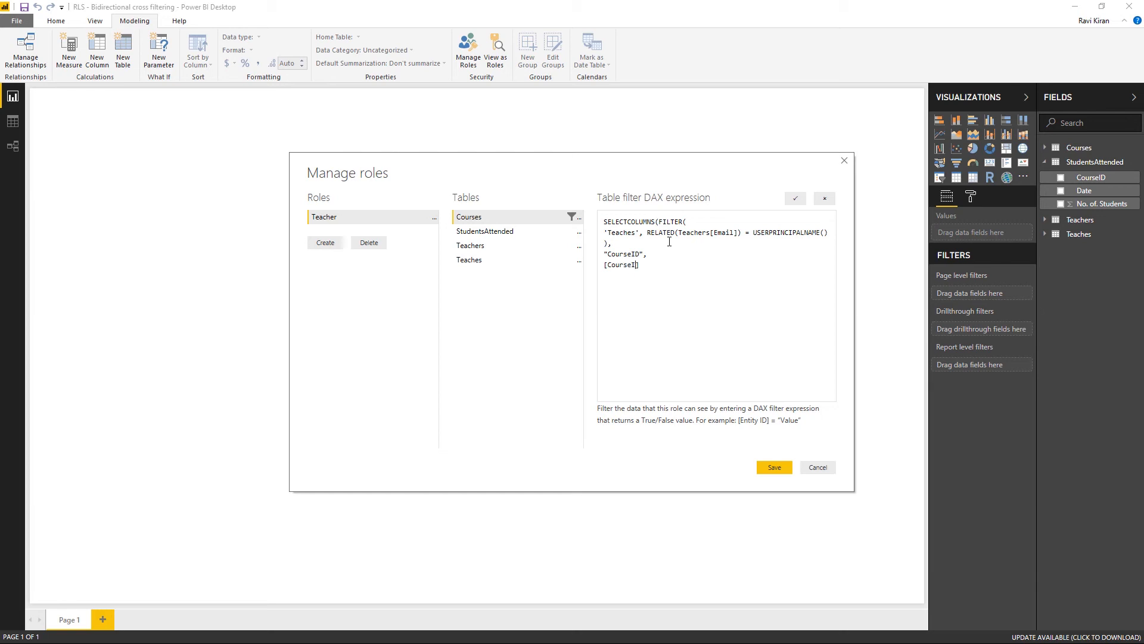
{"action": "type", "text": ")"}
Prefix the Courses filter expression with [CourseID] IN and save the Teacher role
{"action": "type", "text": "["}
{"action": "type", "text": "C"}
{"action": "type", "text": "ourse"}
{"action": "type", "text": "ID"}
{"action": "type", "text": "] IN"}
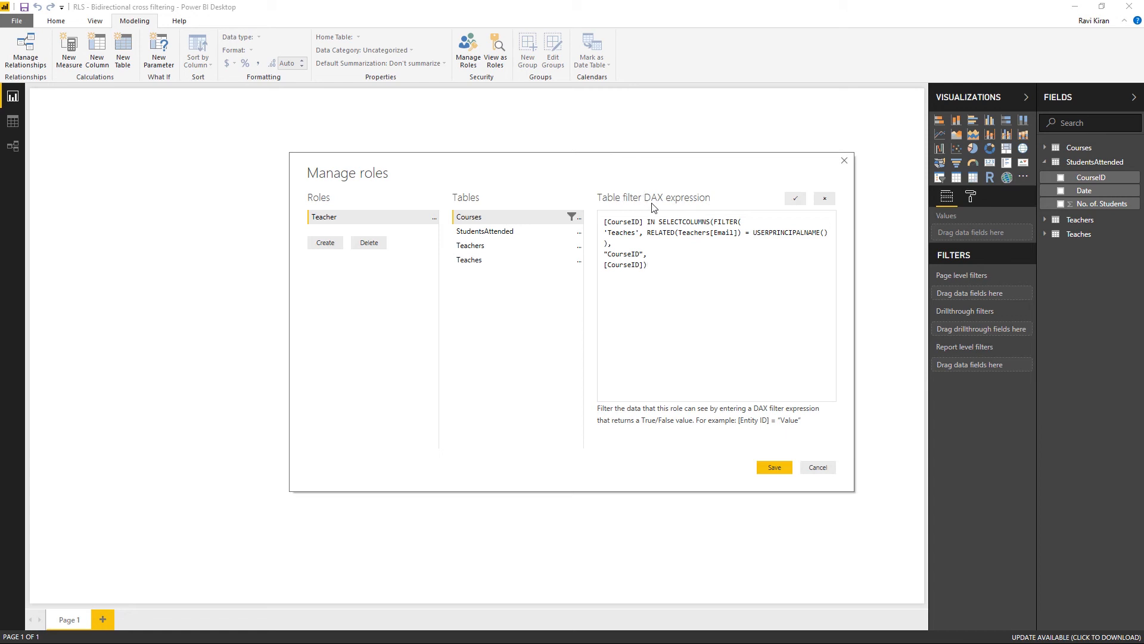
{"action": "left_click_drag", "start_coordinate": [604, 224], "coordinate": [654, 265]}
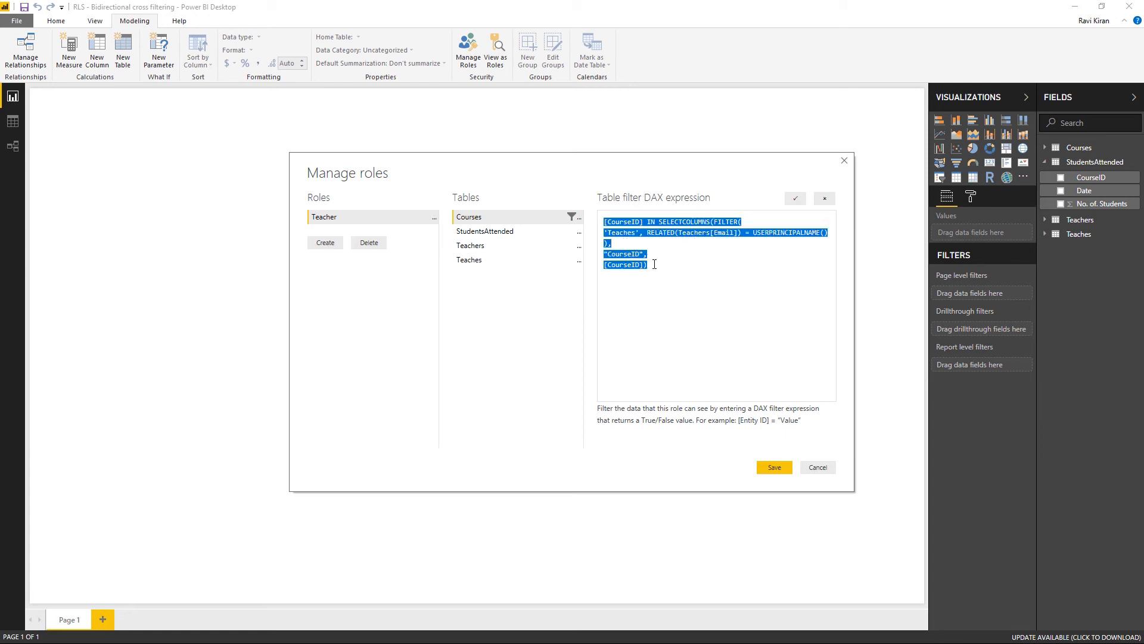
{"action": "left_click", "coordinate": [654, 265]}
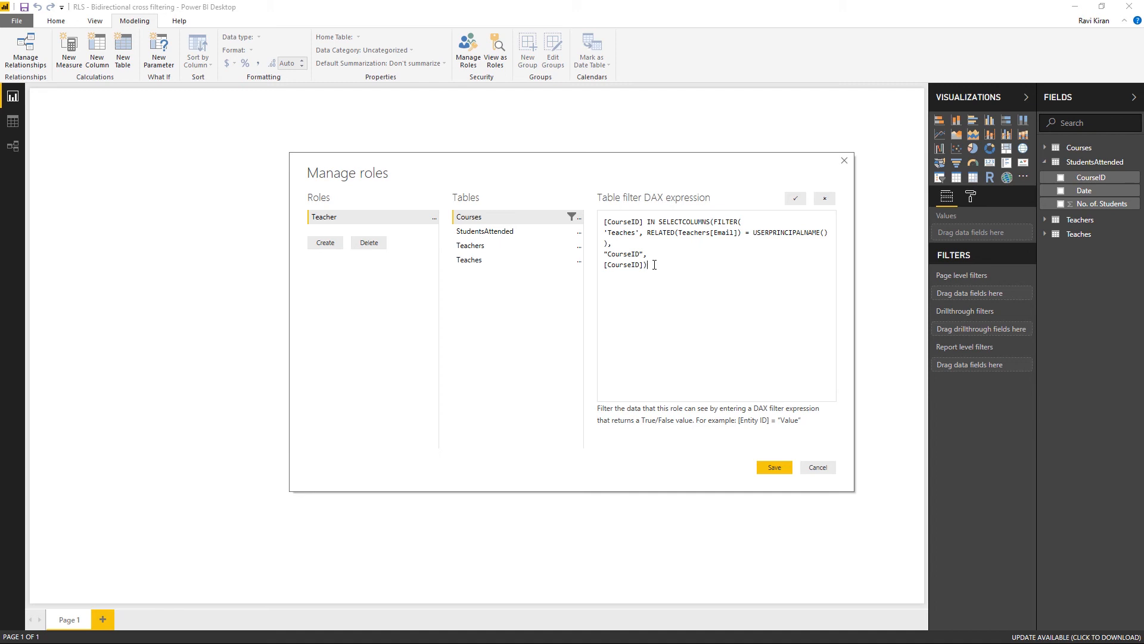
{"action": "left_click_drag", "start_coordinate": [655, 265], "coordinate": [655, 190]}
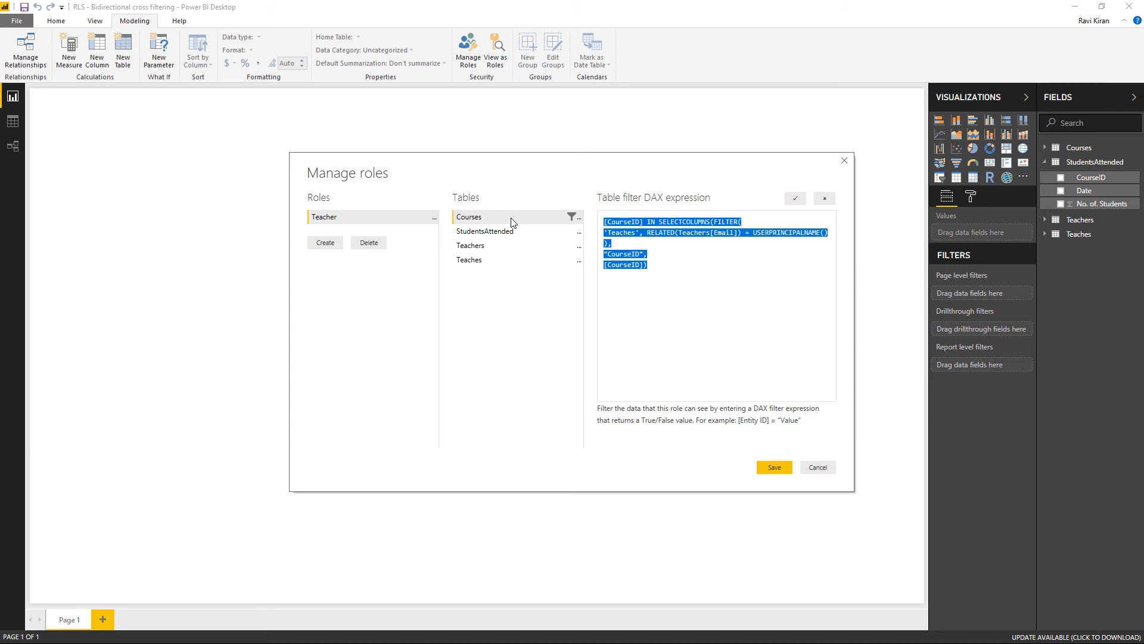
{"action": "left_click", "coordinate": [661, 259]}
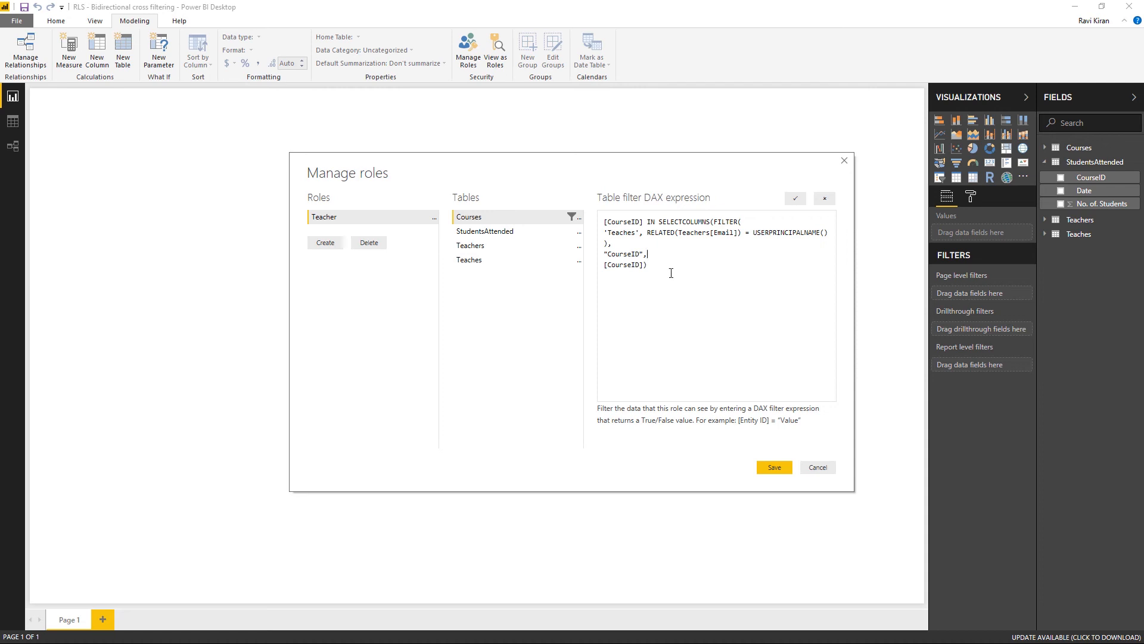
{"action": "left_click", "coordinate": [774, 467]}
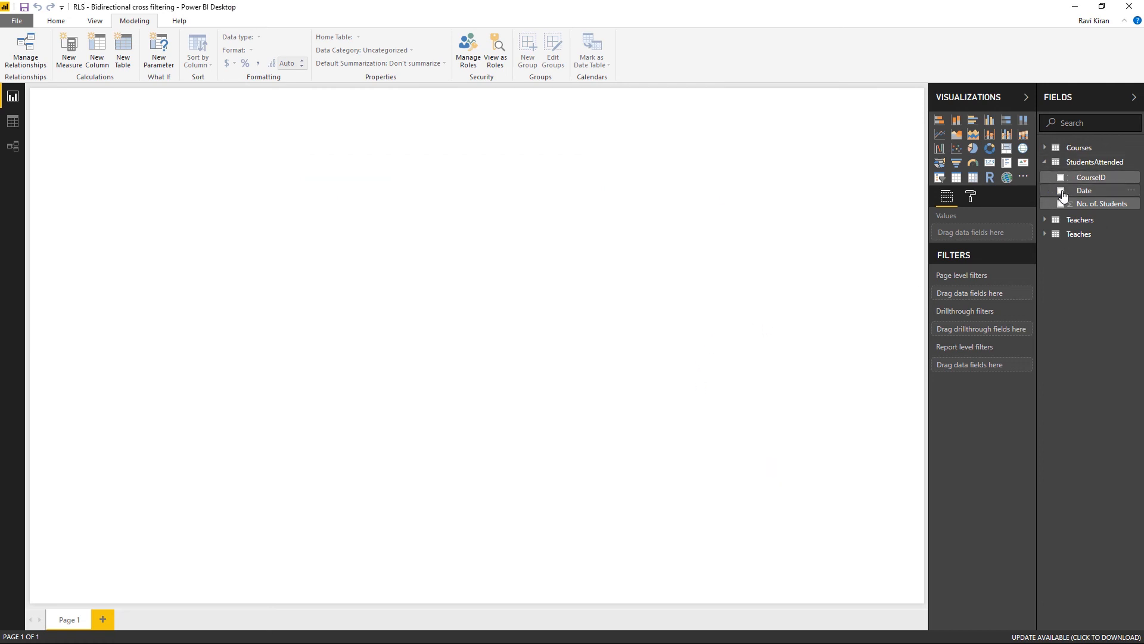
Add a visual with StudentsAttended's Date and No. of Students, enlarge it, and convert it to a table
{"action": "left_click", "coordinate": [1061, 191]}
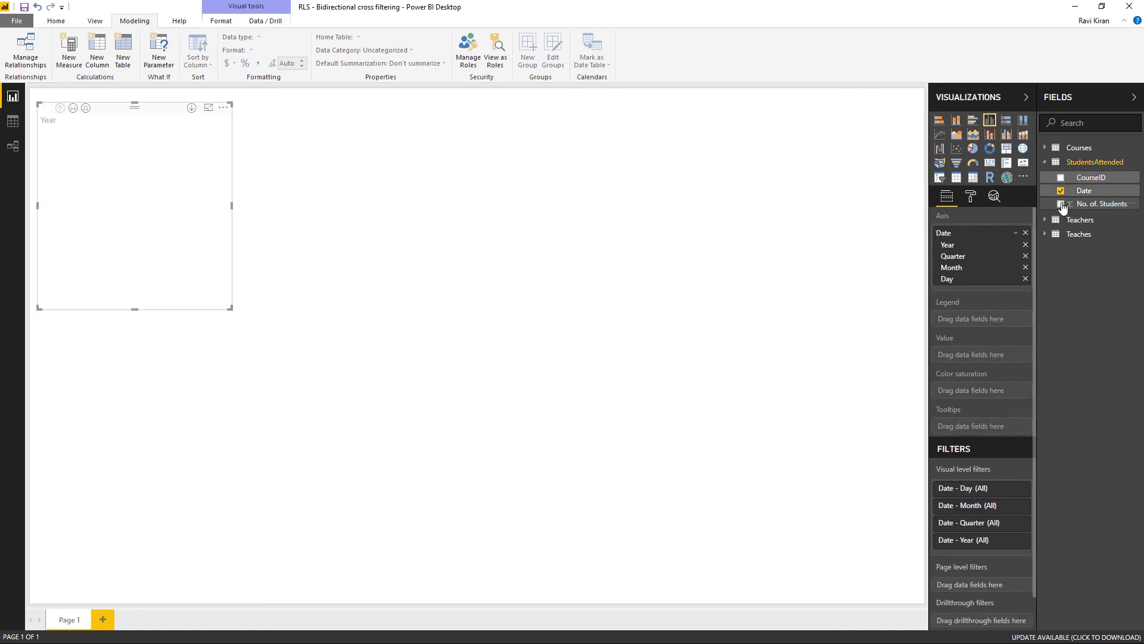
{"action": "left_click", "coordinate": [1061, 205]}
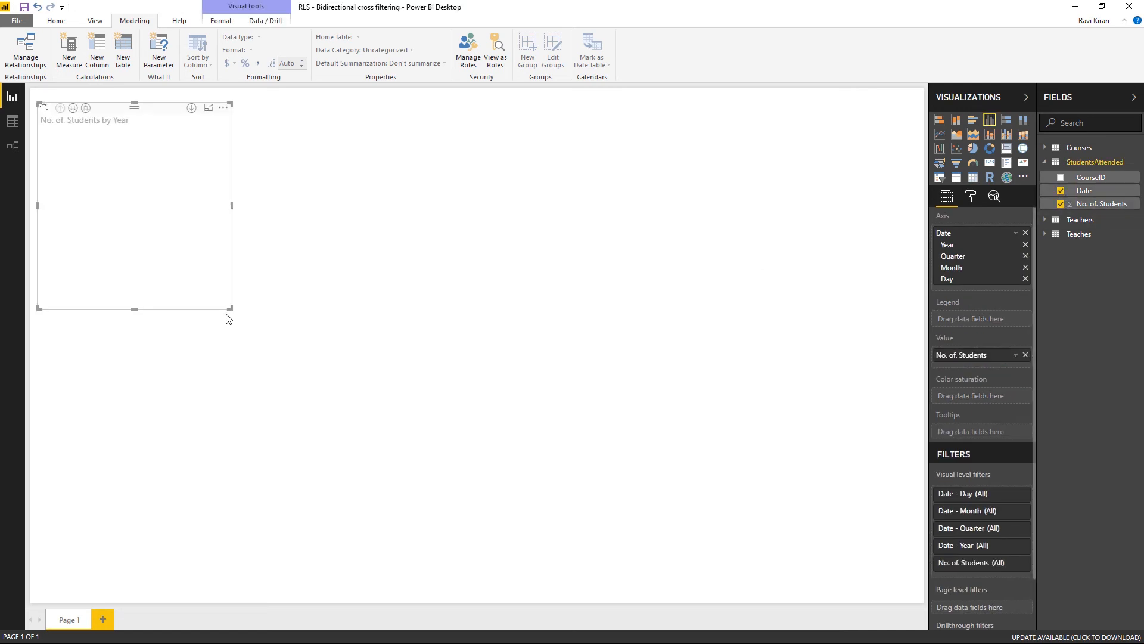
{"action": "left_click_drag", "start_coordinate": [230, 308], "coordinate": [310, 326]}
{"action": "left_click_drag", "start_coordinate": [383, 331], "coordinate": [519, 339]}
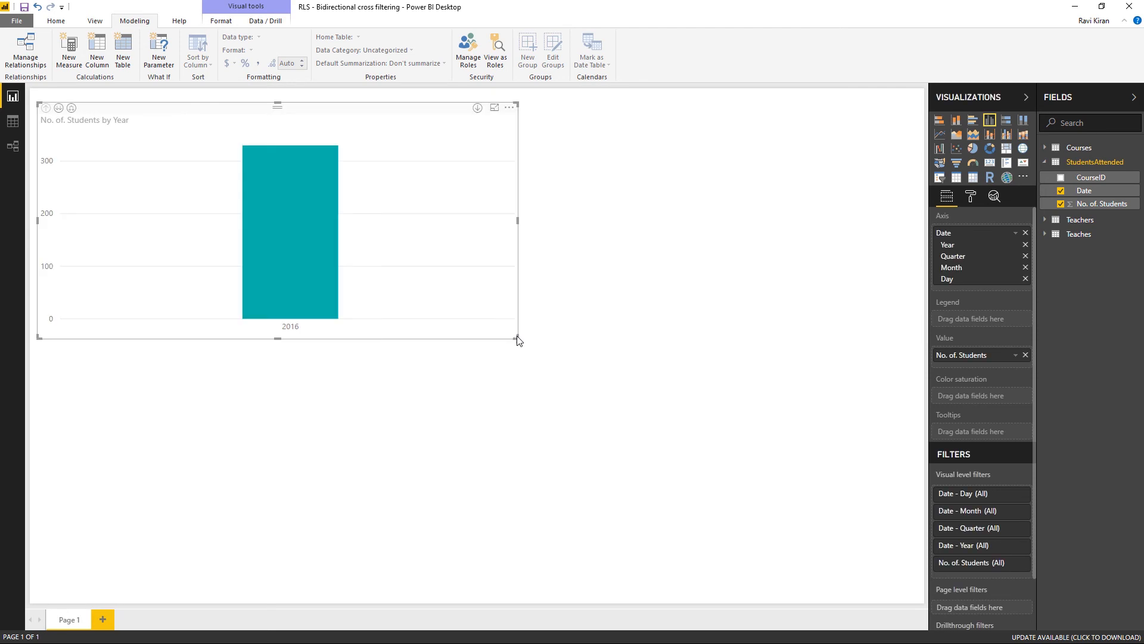
{"action": "left_click", "coordinate": [956, 178]}
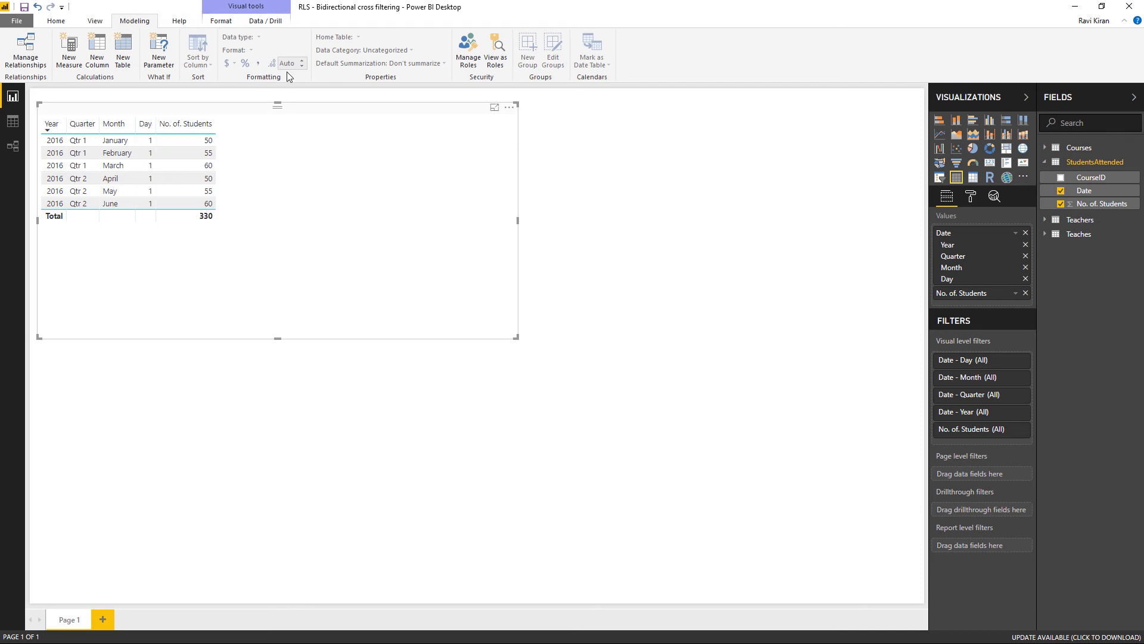
Preview the report as the Teacher role, and then stop viewing as that role
{"action": "left_click", "coordinate": [500, 53]}
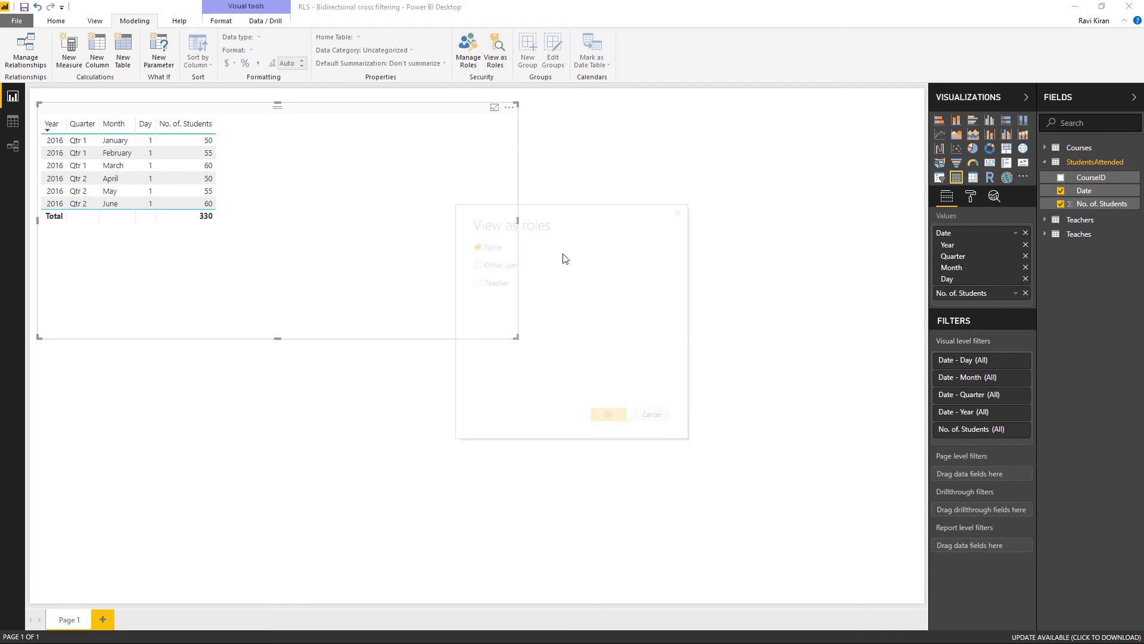
{"action": "left_click", "coordinate": [478, 282]}
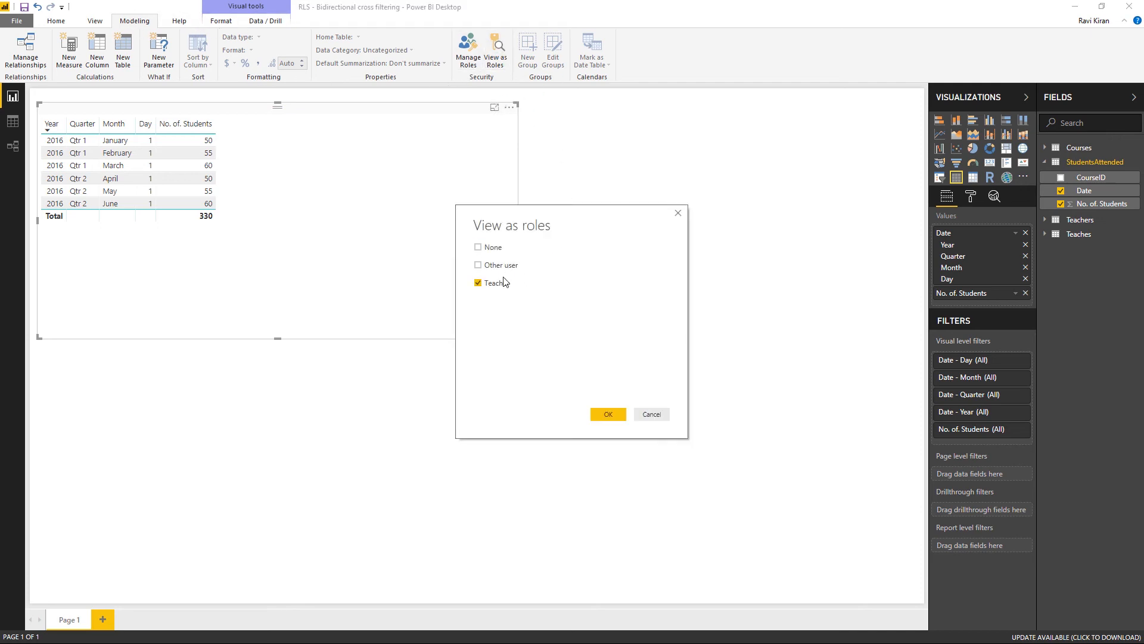
{"action": "left_click", "coordinate": [610, 413]}
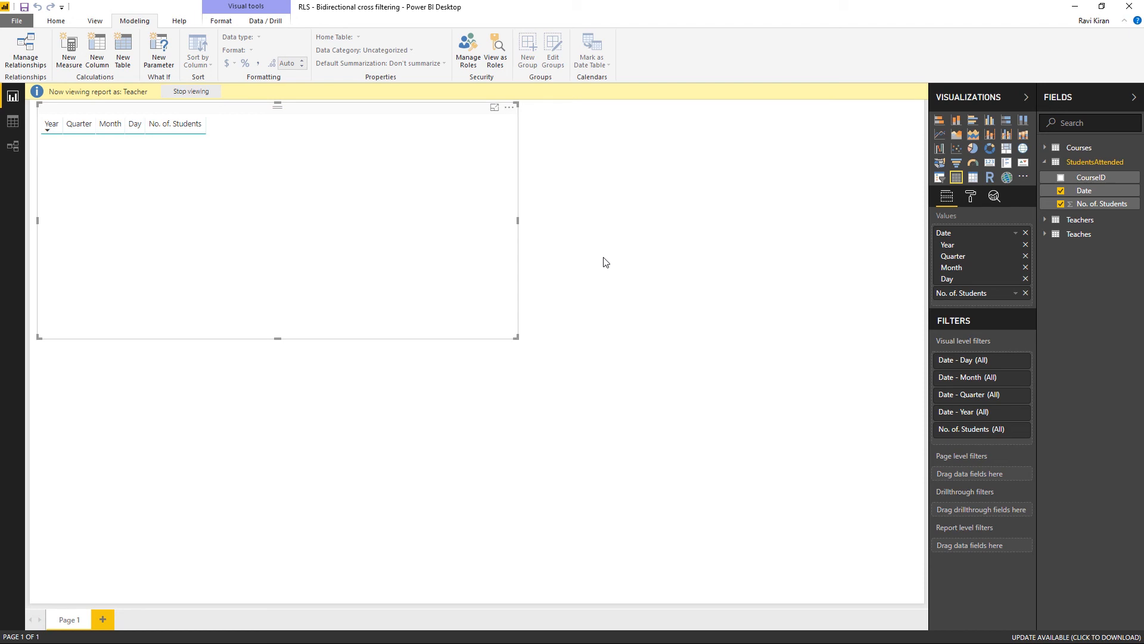
{"action": "left_click", "coordinate": [198, 93]}
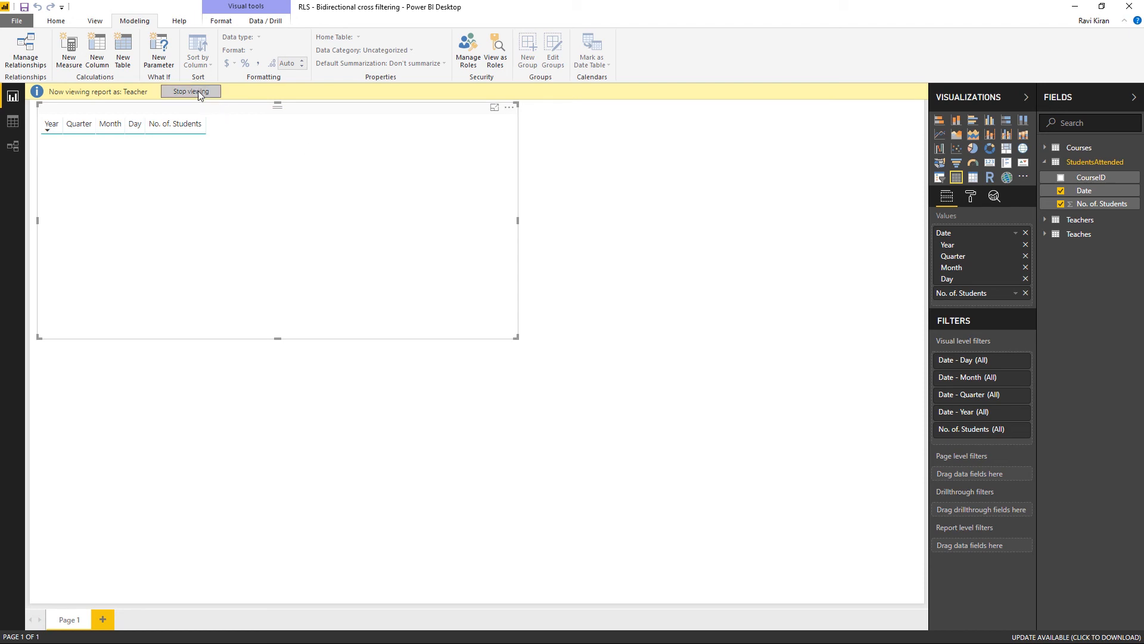
Publish the report to My Workspace, saving the pending changes
{"action": "left_click", "coordinate": [53, 22]}
{"action": "left_click", "coordinate": [571, 56]}
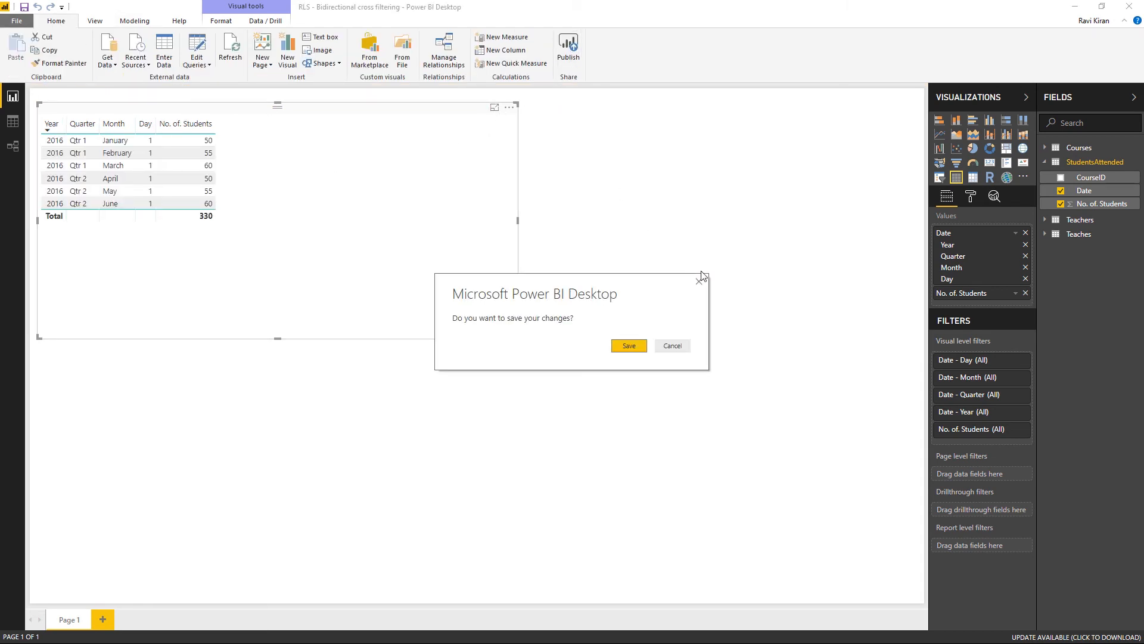
{"action": "left_click", "coordinate": [638, 346]}
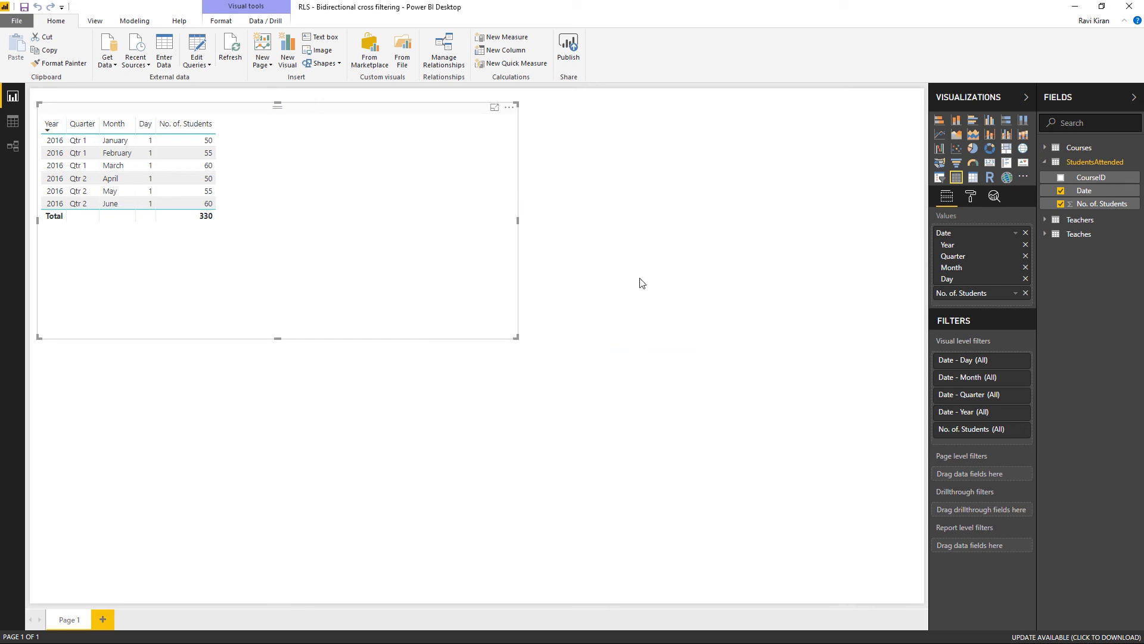
{"action": "left_click", "coordinate": [666, 400]}
{"action": "left_click", "coordinate": [637, 361]}
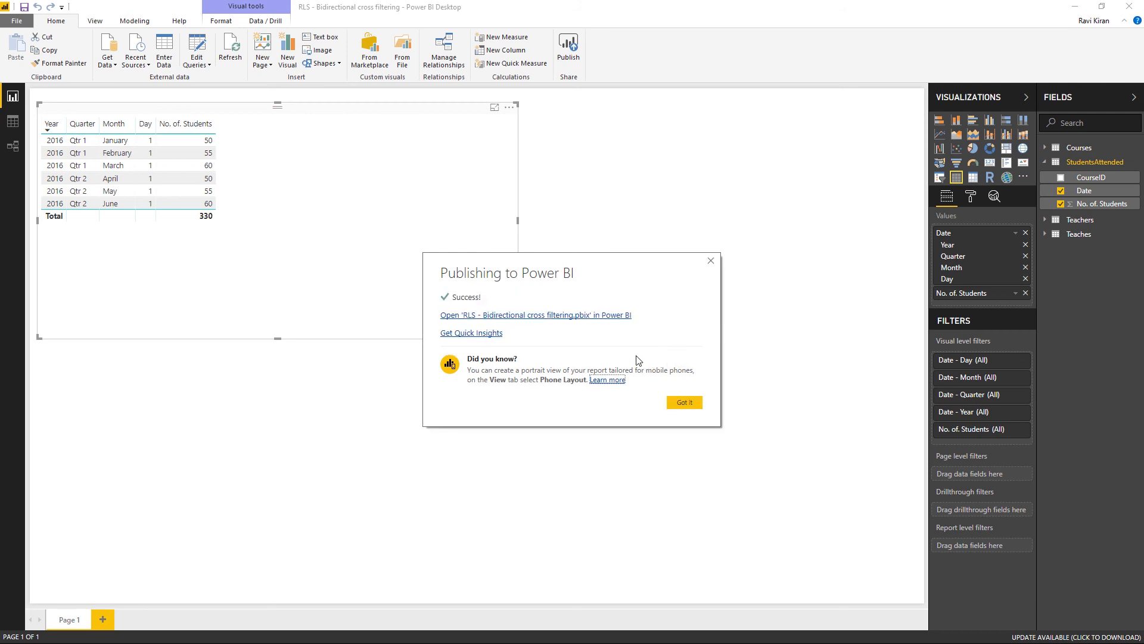
Open the published report in the Power BI service and go to the security settings of the RLS - Bidirectional cross filtering dataset
{"action": "left_click", "coordinate": [596, 319]}
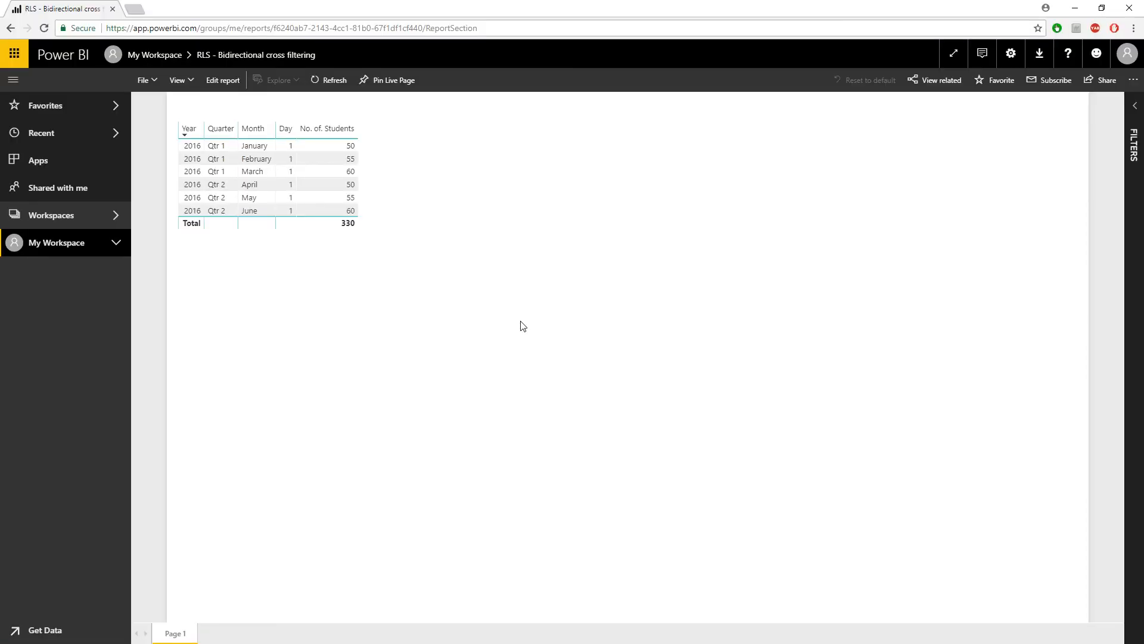
{"action": "left_click", "coordinate": [114, 246]}
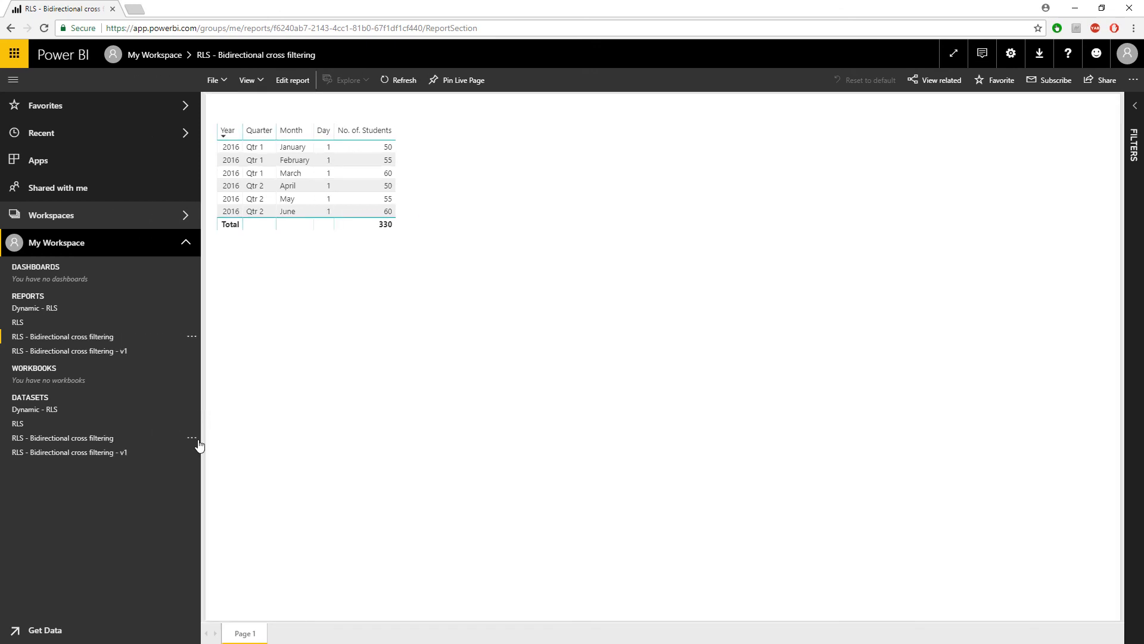
{"action": "left_click", "coordinate": [191, 438]}
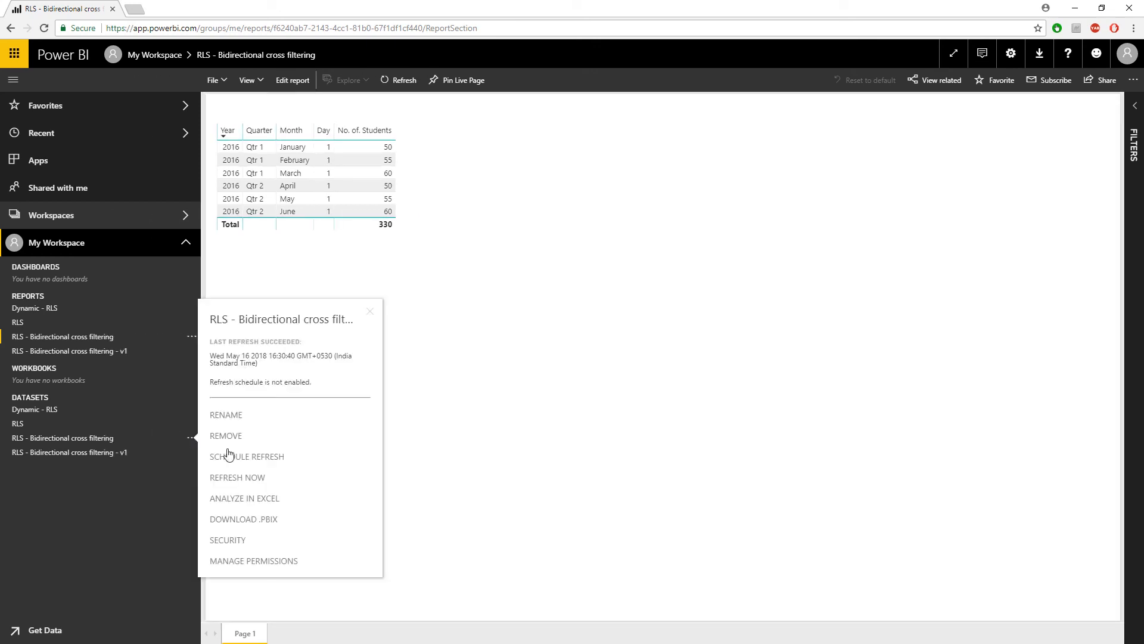
{"action": "left_click", "coordinate": [246, 539]}
Add the two teachers' accounts as members of the Teacher role and save the membership
{"action": "left_click", "coordinate": [410, 162]}
{"action": "type", "text": "karthik"}
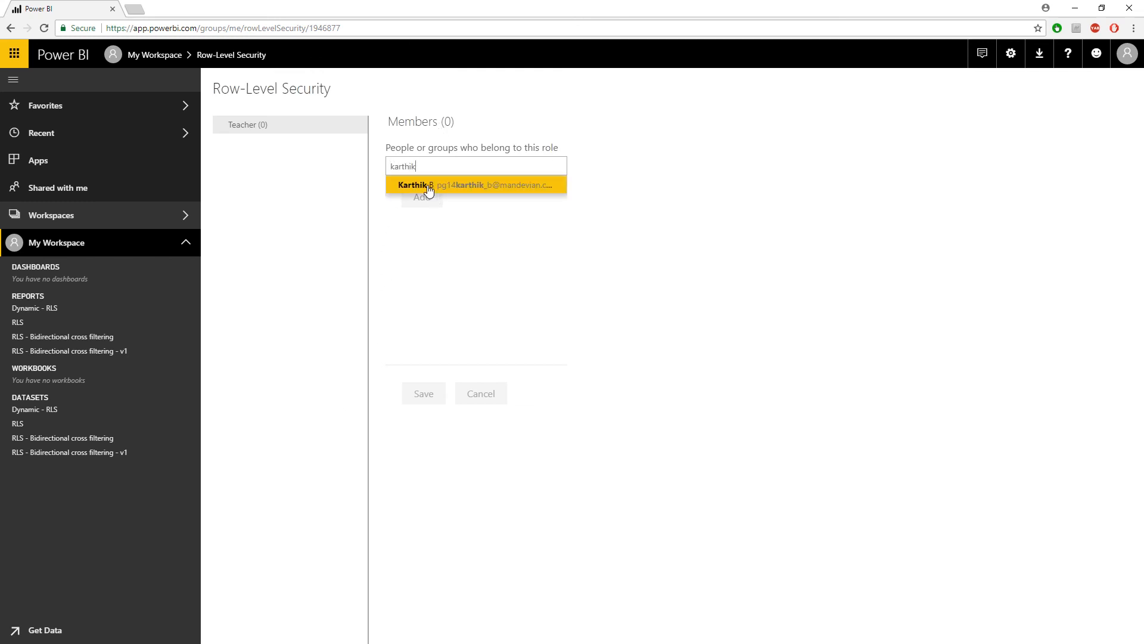
{"action": "left_click", "coordinate": [429, 186]}
{"action": "type", "text": "mohit"}
{"action": "left_click", "coordinate": [492, 182]}
{"action": "left_click", "coordinate": [424, 213]}
{"action": "left_click", "coordinate": [423, 397]}
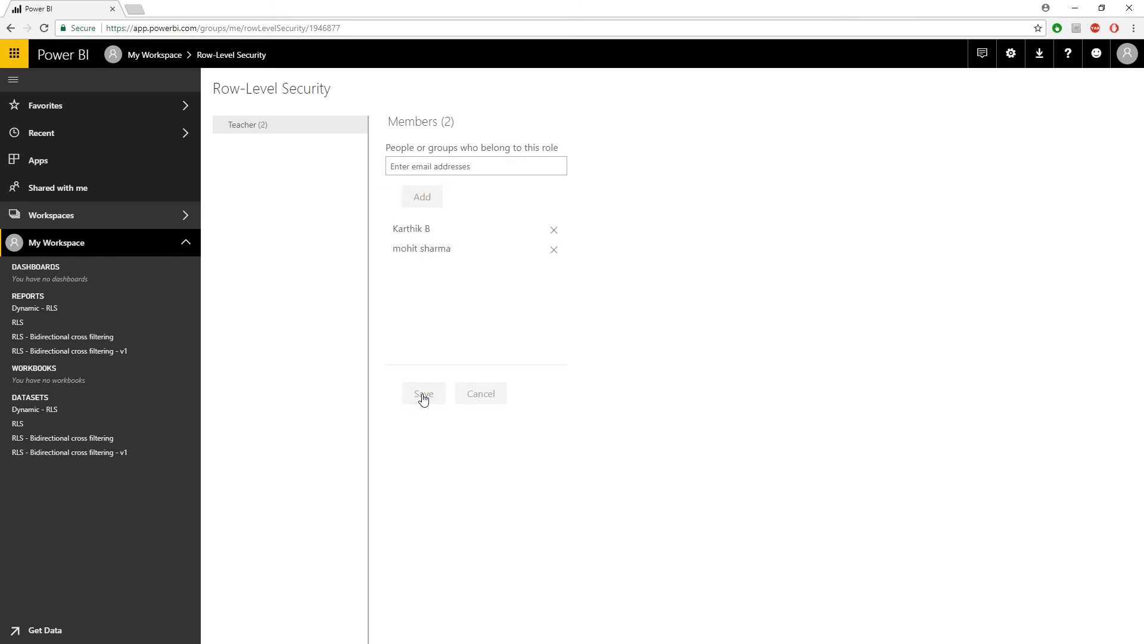
Test the published report as the Teacher role and switch to Power BI Desktop to compare it with the Teachers table
{"action": "left_click", "coordinate": [361, 125]}
{"action": "left_click", "coordinate": [389, 146]}
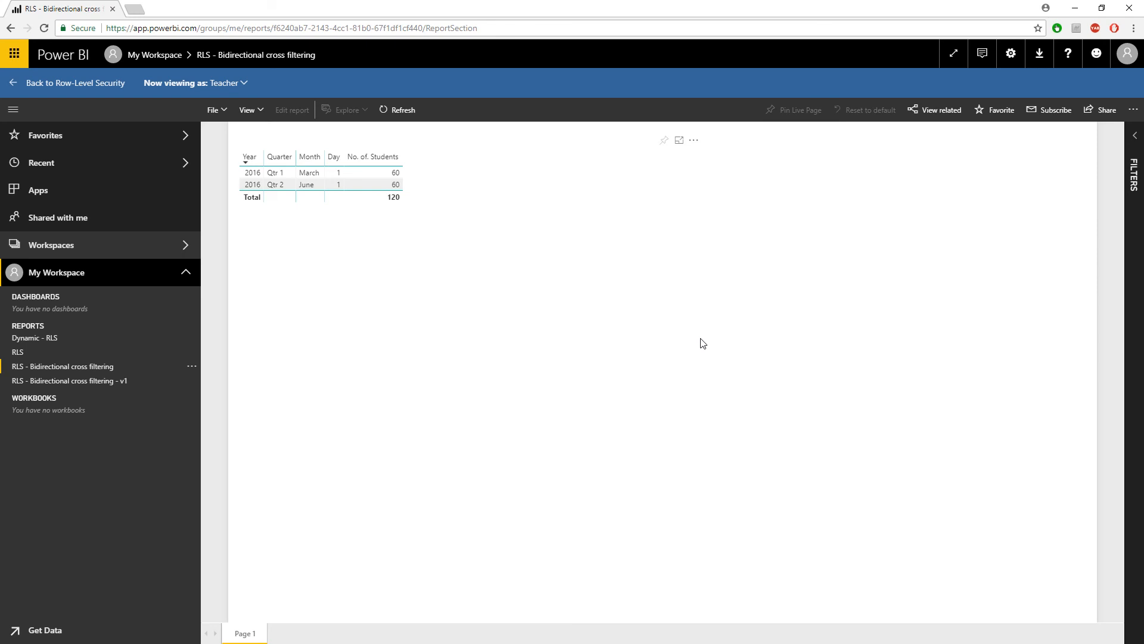
{"action": "key", "text": "alt+Tab"}
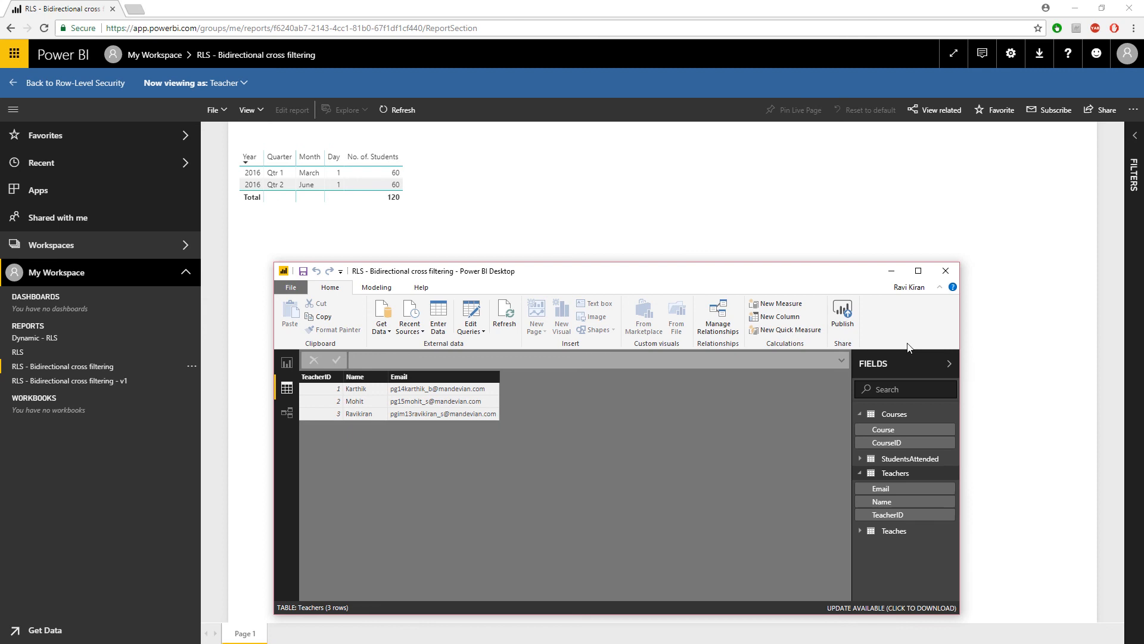
{"action": "left_click_drag", "start_coordinate": [510, 277], "coordinate": [510, 253]}
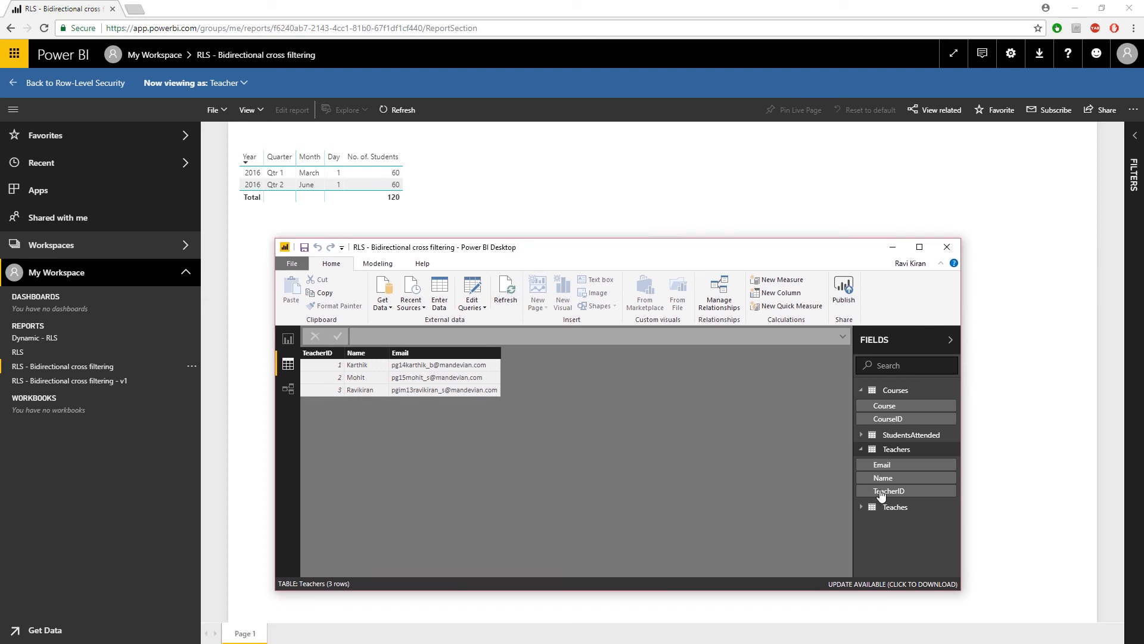
Examine the Teaches and StudentsAttended tables to compare course assignments with the attendance rows, then return to the published report in the browser
{"action": "left_click", "coordinate": [897, 507]}
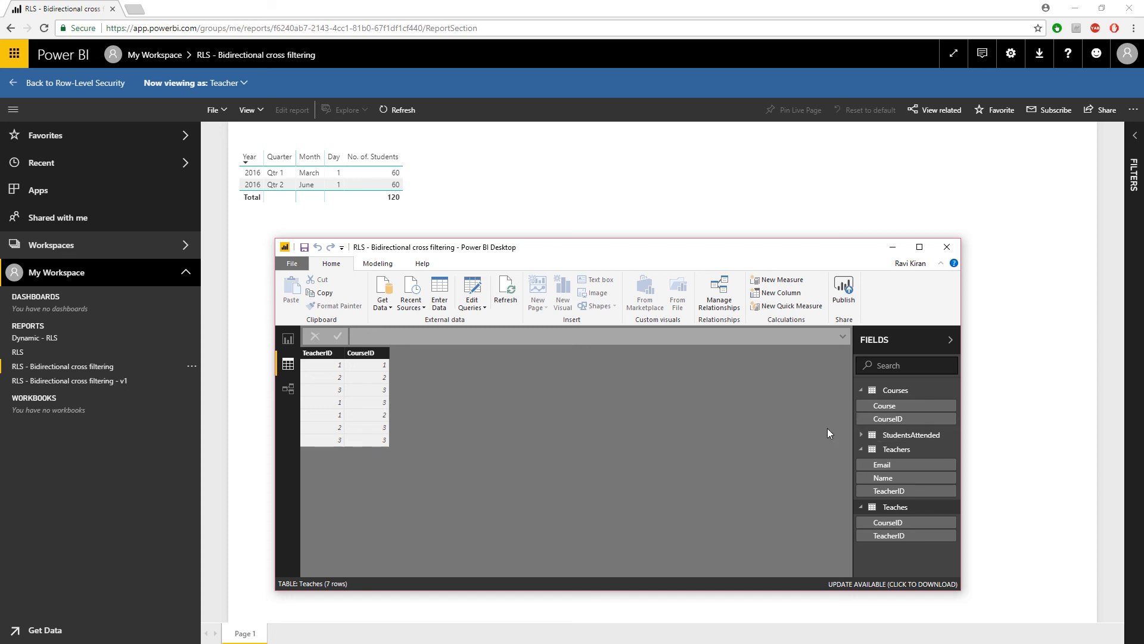
{"action": "left_click", "coordinate": [897, 435]}
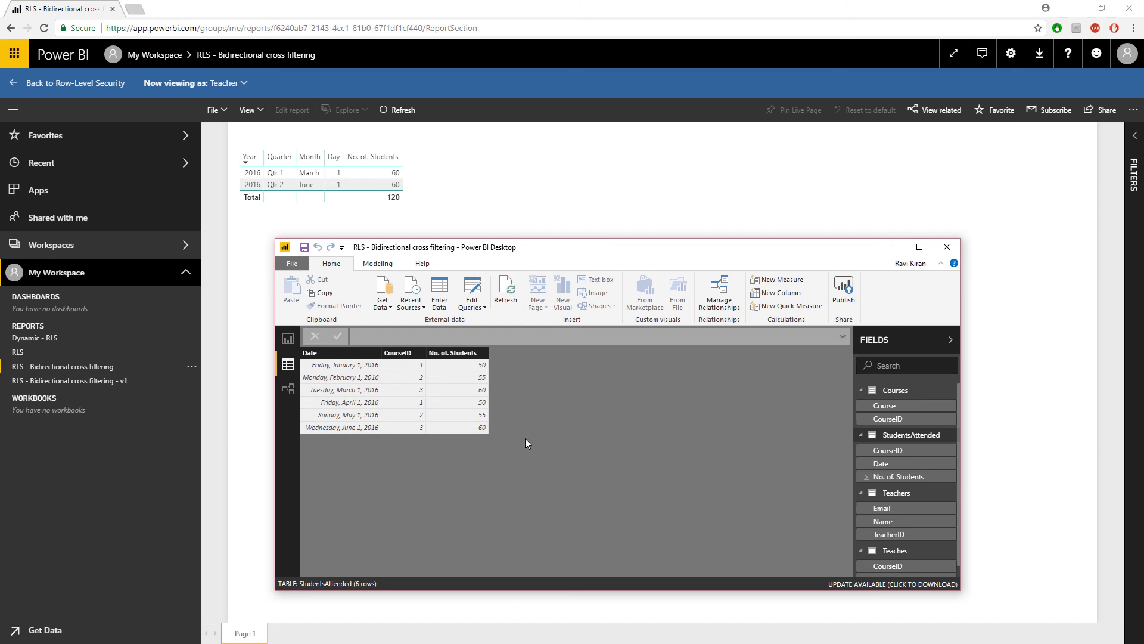
{"action": "left_click", "coordinate": [492, 6]}
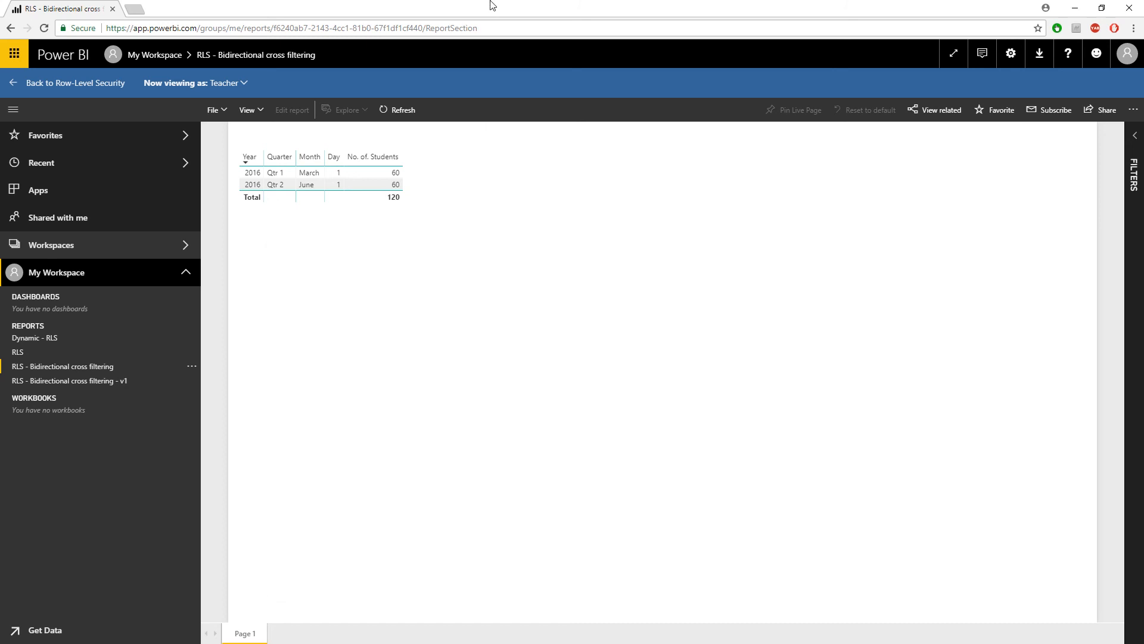
View the published report as the teacher with TeacherID 1 instead of as the Teacher role
{"action": "left_click", "coordinate": [231, 86]}
{"action": "type", "text": "karthik"}
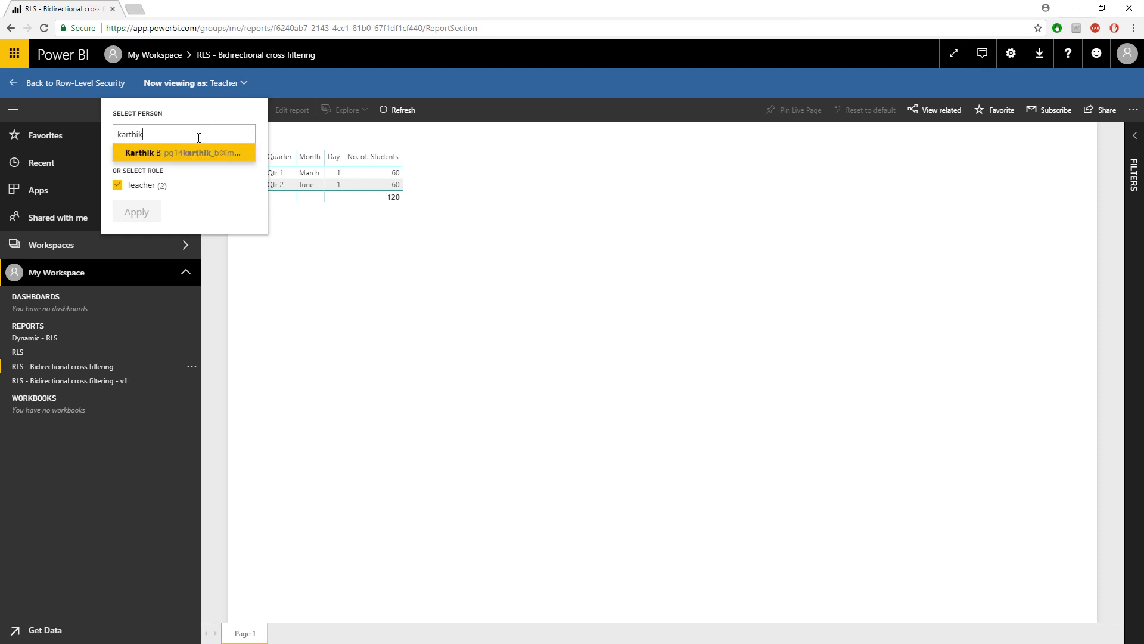
{"action": "left_click", "coordinate": [180, 153]}
{"action": "left_click", "coordinate": [136, 213]}
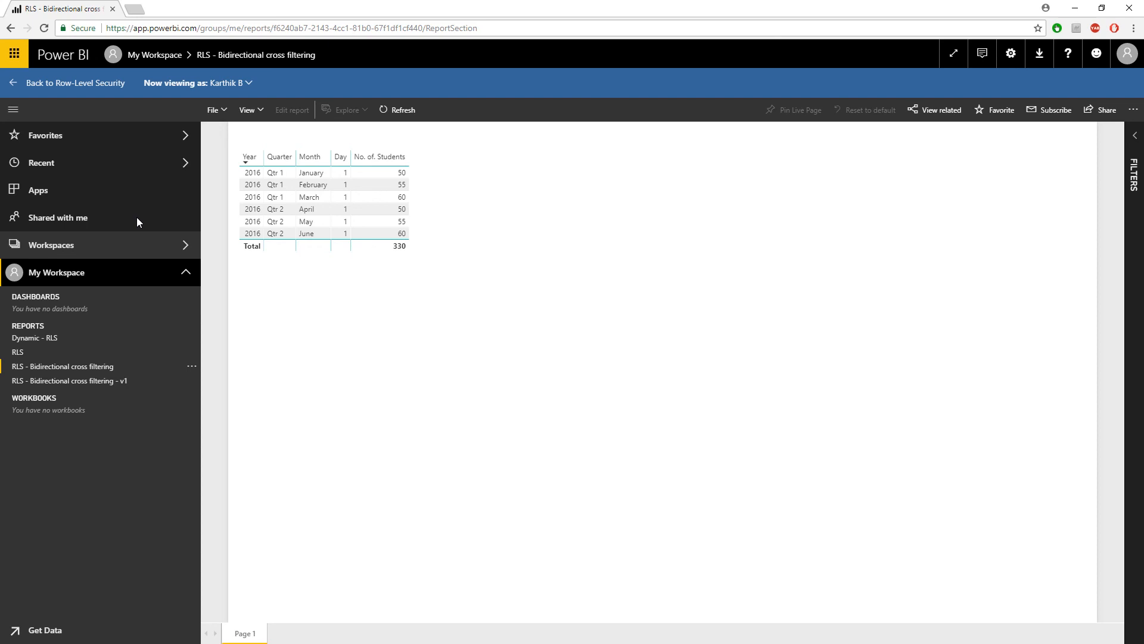
View the report as the teacher with TeacherID 2 and compare it with the Teaches and StudentsAttended tables in Power BI Desktop
{"action": "left_click", "coordinate": [234, 90]}
{"action": "left_click", "coordinate": [245, 133]}
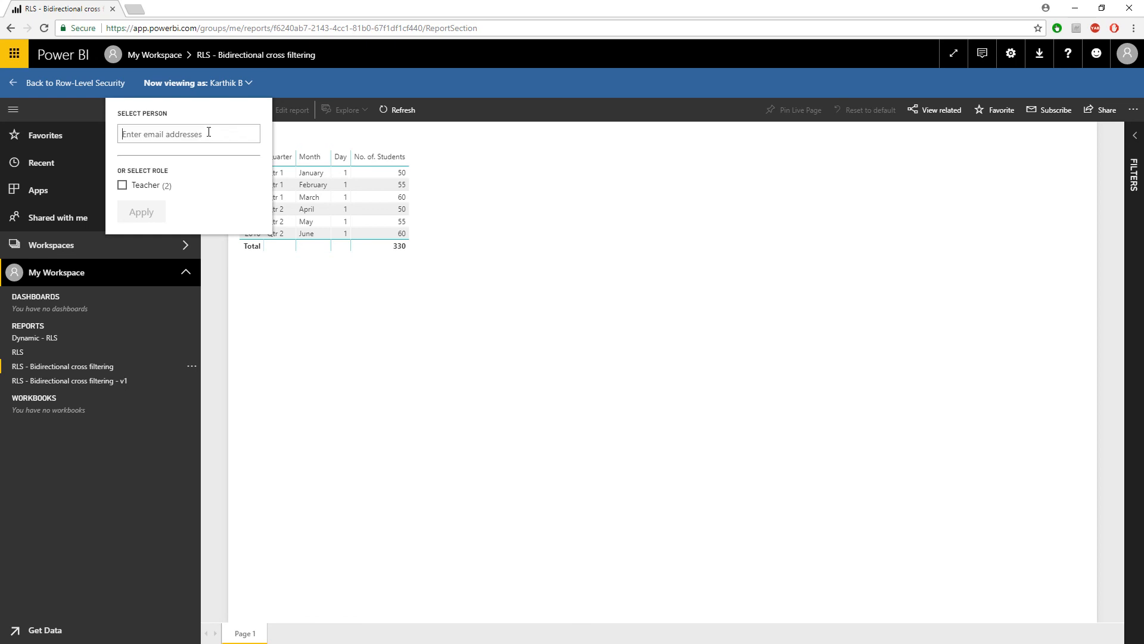
{"action": "type", "text": "Mohit"}
{"action": "left_click", "coordinate": [184, 152]}
{"action": "left_click", "coordinate": [141, 212]}
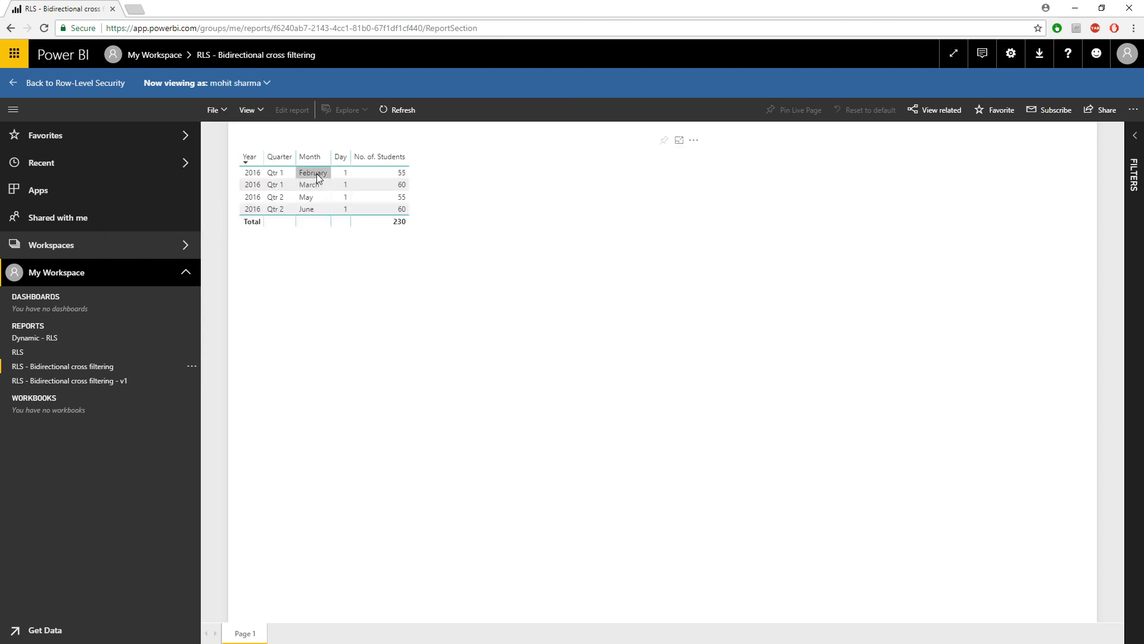
{"action": "key", "text": "alt+Tab"}
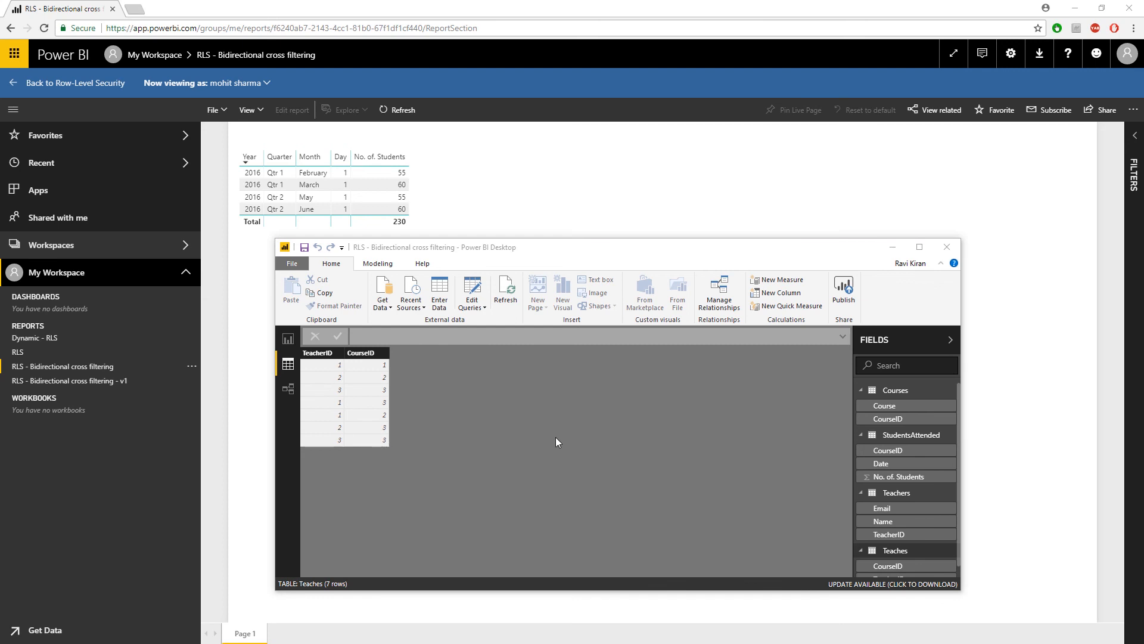
{"action": "left_click", "coordinate": [903, 435]}
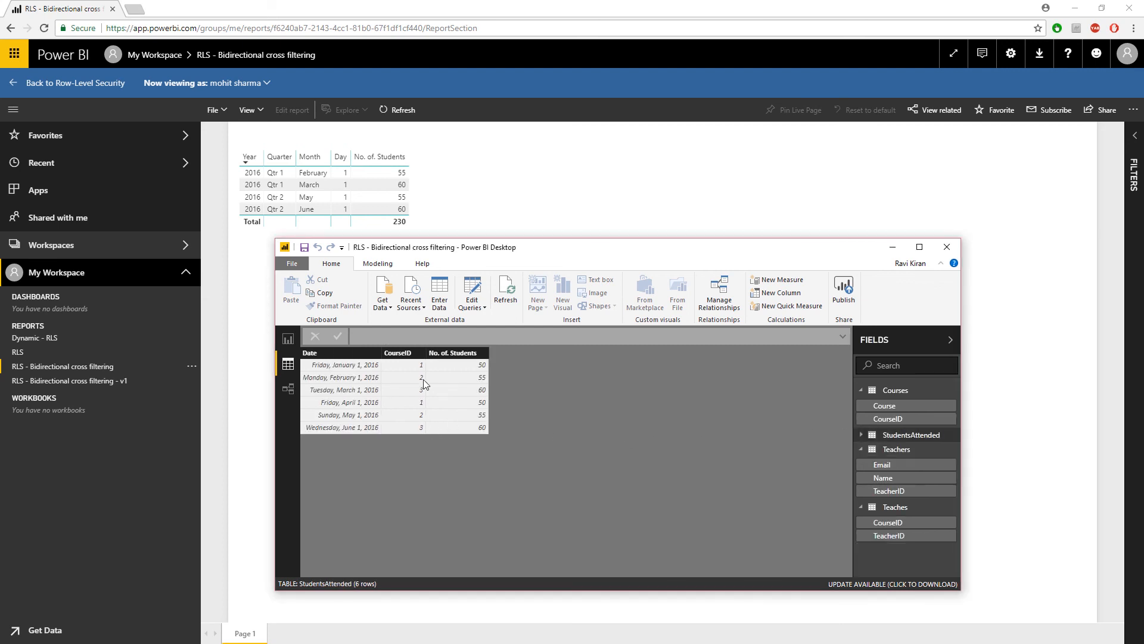